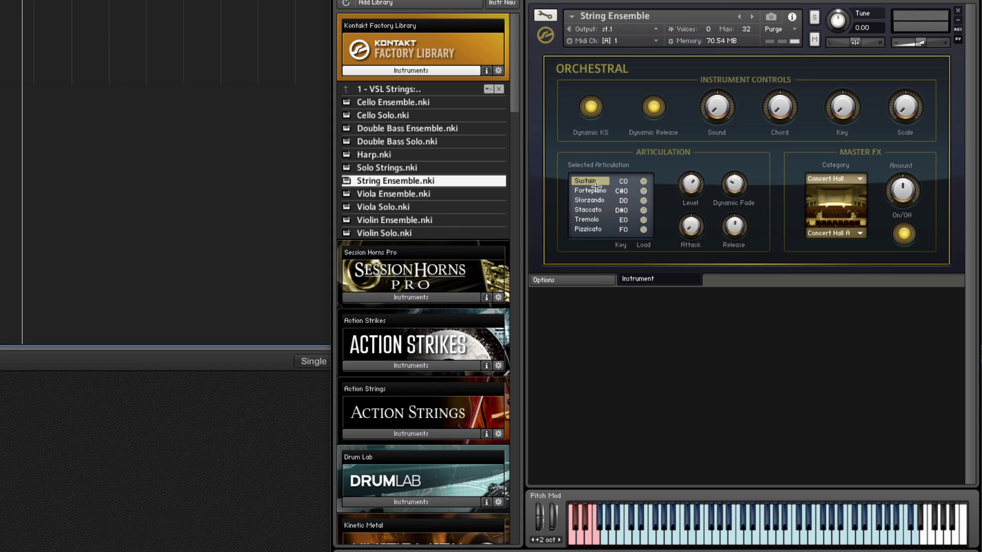
left_click(600, 191)
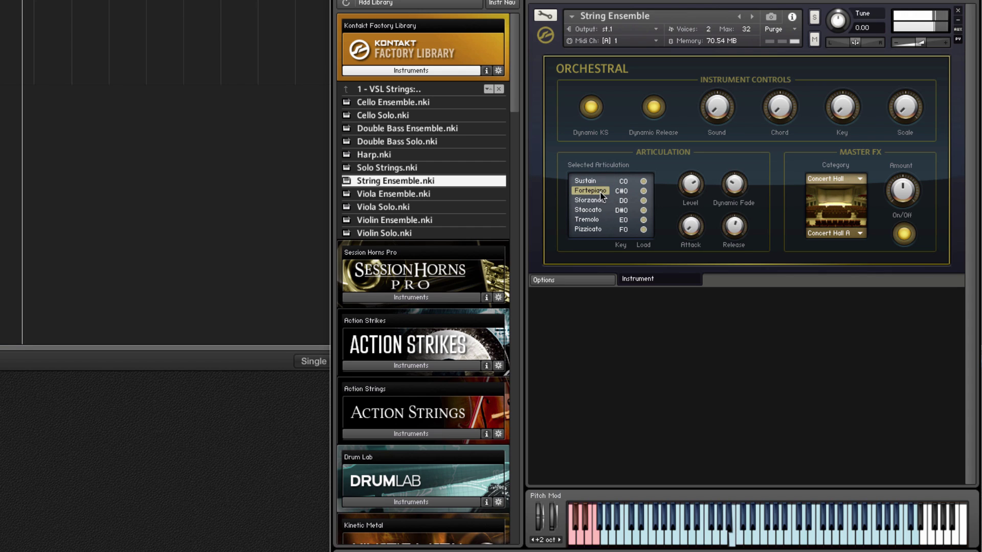
left_click(594, 204)
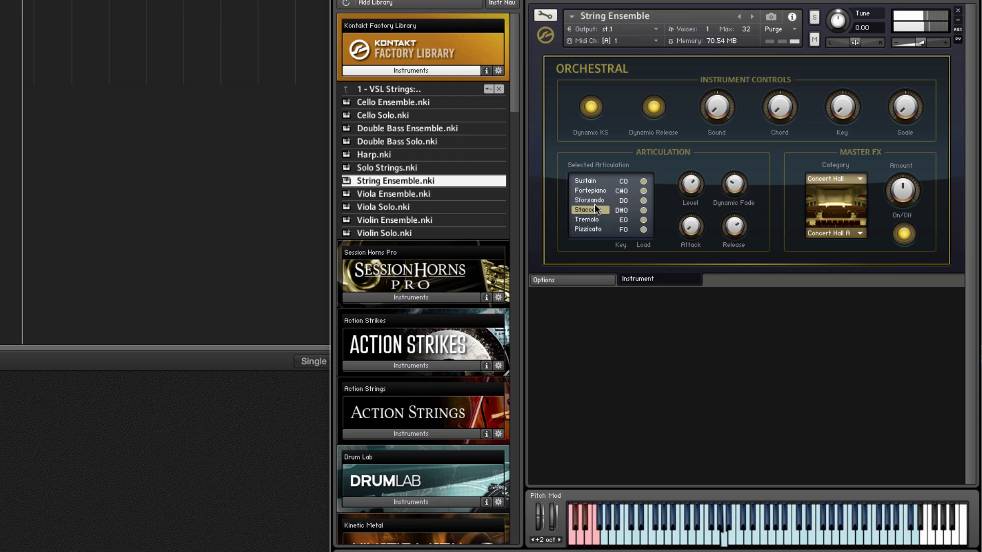
left_click(594, 201)
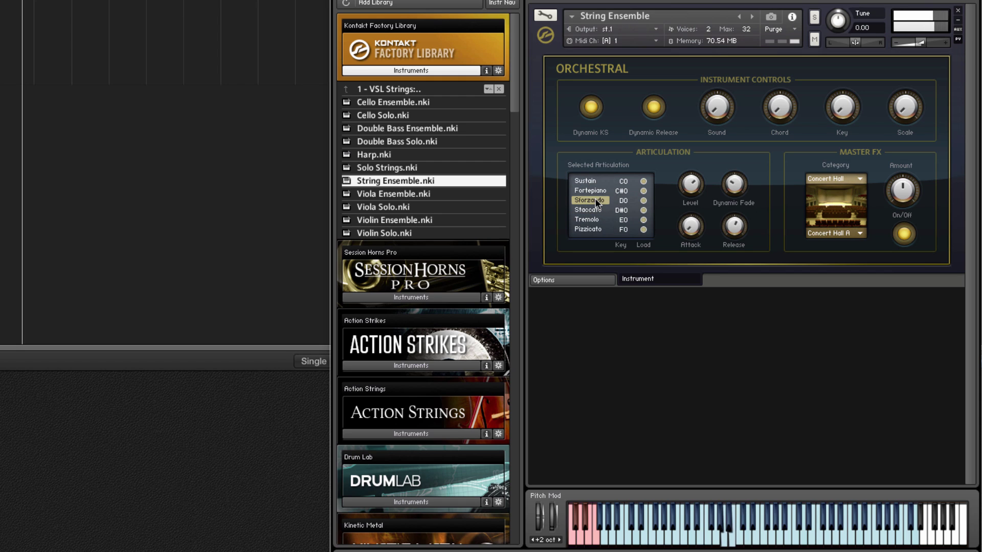
left_click(595, 217)
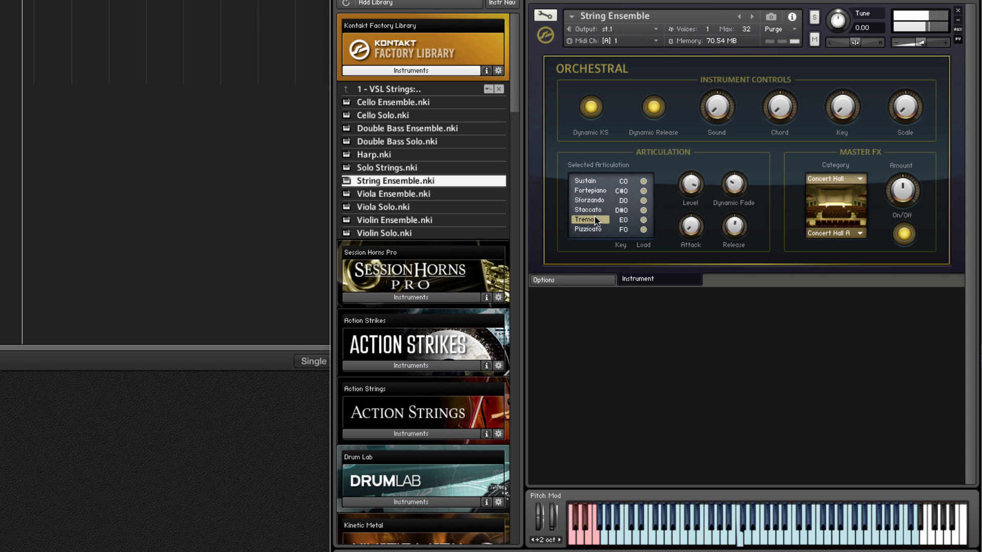
left_click(590, 229)
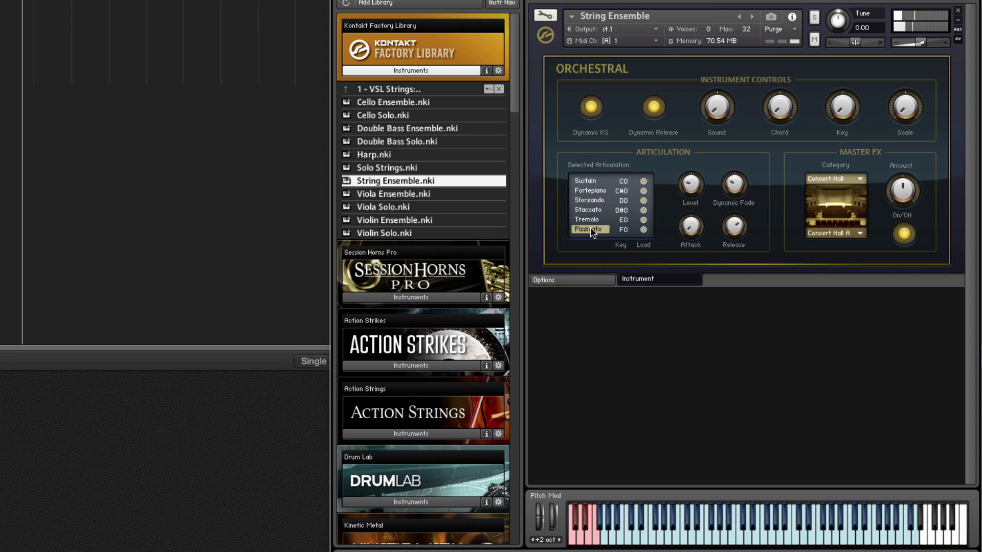
left_click(691, 196)
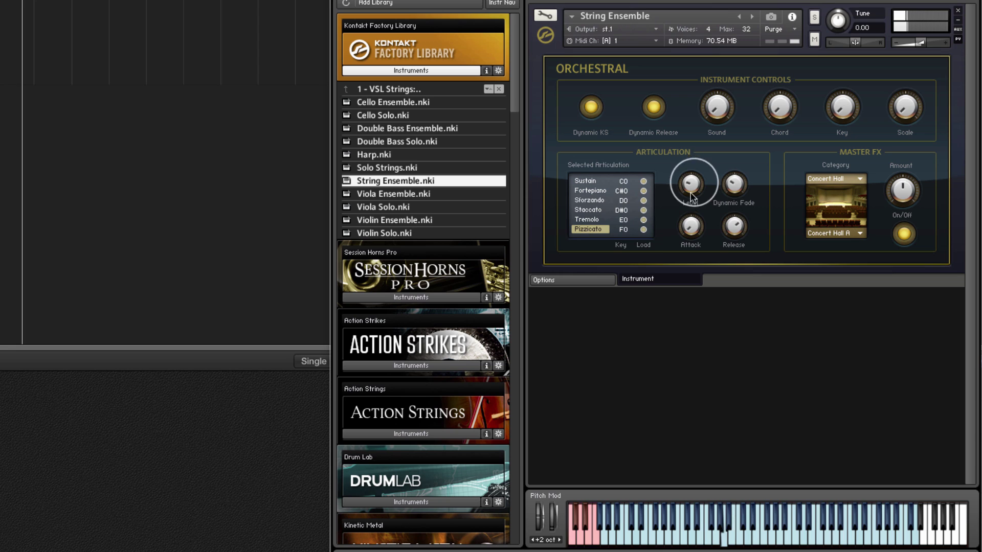
left_click(598, 220)
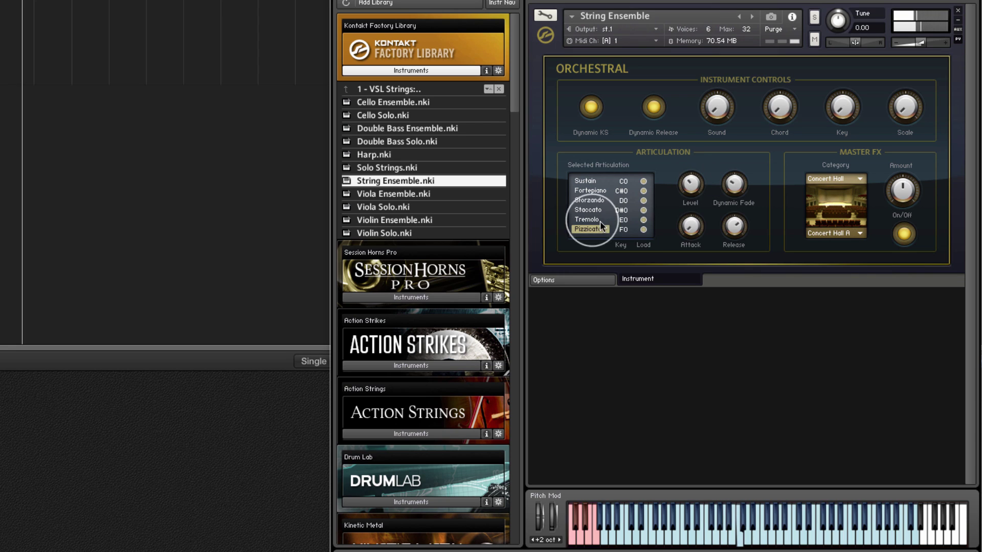
left_click(688, 188)
left_click(693, 192)
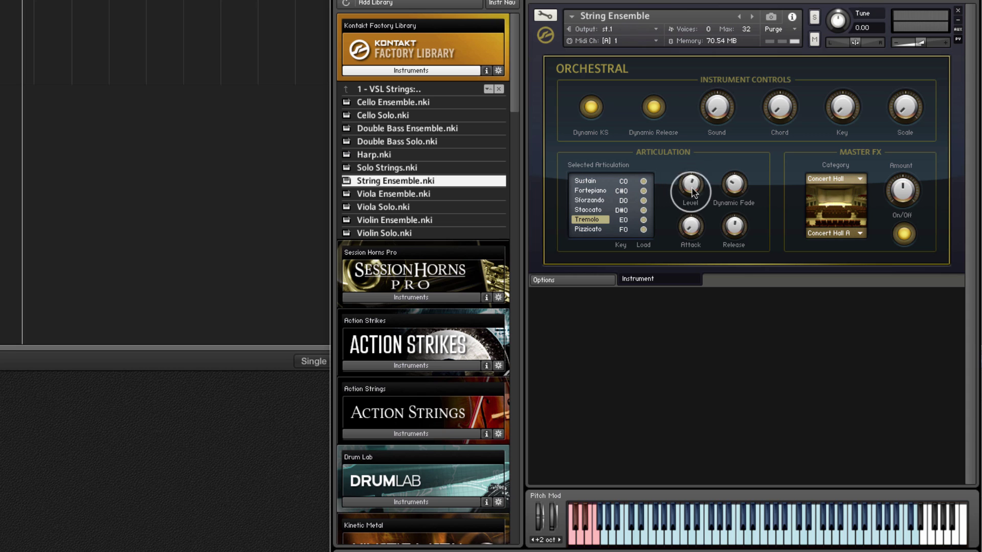
left_click(692, 192)
left_click(693, 191)
left_click(733, 187)
left_click(587, 230)
left_click(599, 205)
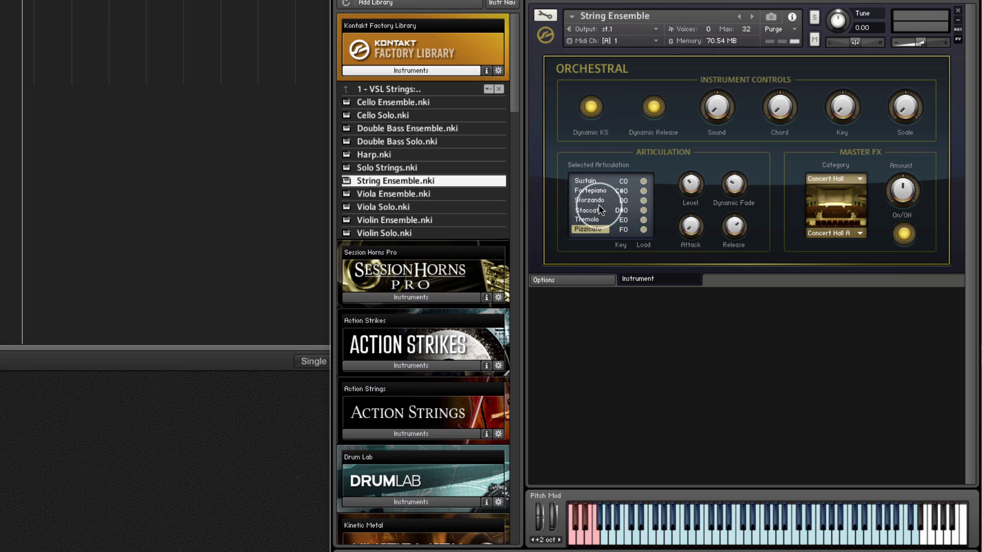
left_click(691, 185)
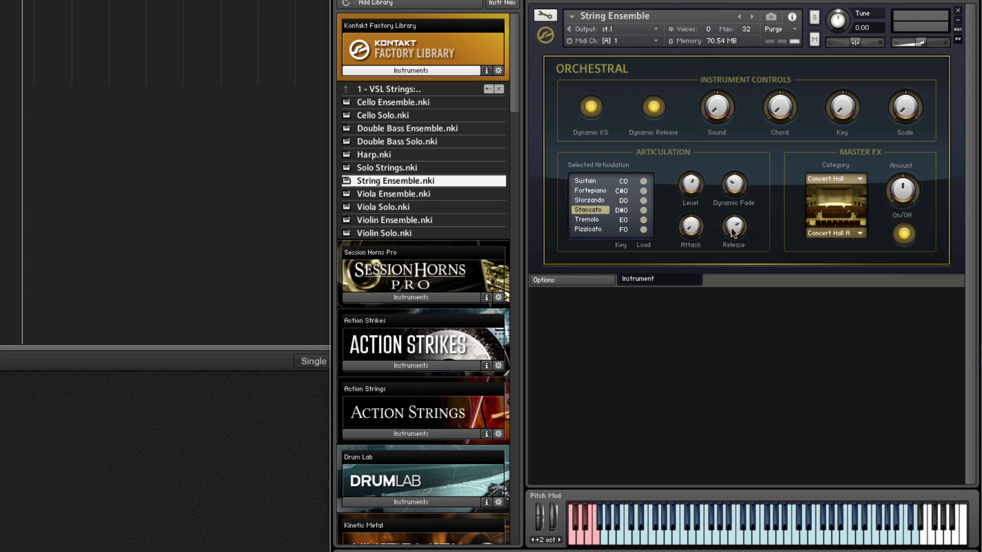
left_click(594, 198)
left_click(594, 180)
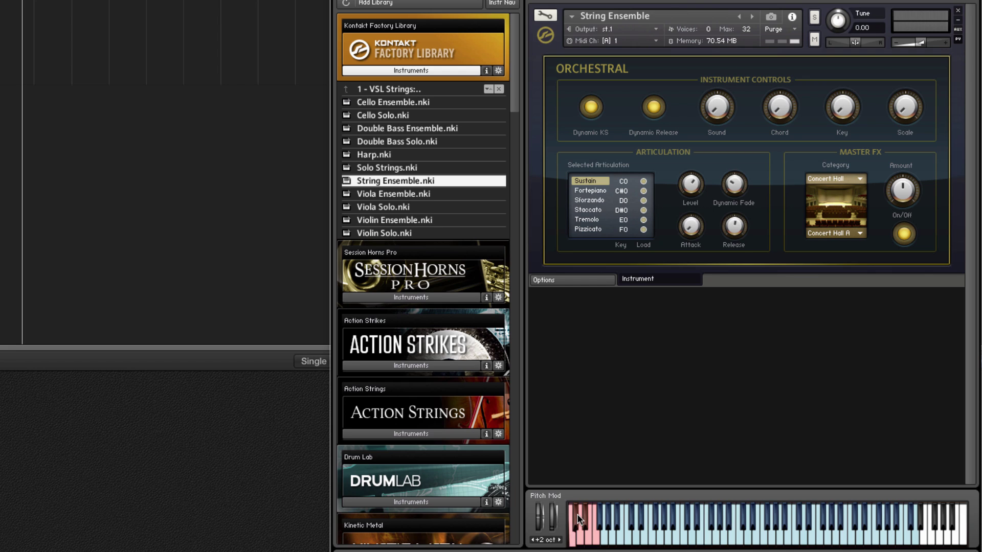
- Switch articulations with five keyswitch notes, then select Staccato
left_click(580, 532)
left_click(587, 532)
left_click(595, 532)
left_click(580, 532)
left_click(573, 532)
left_click(600, 209)
- Unload and reload the Sustain and Fortepiano articulation samples
left_click(644, 181)
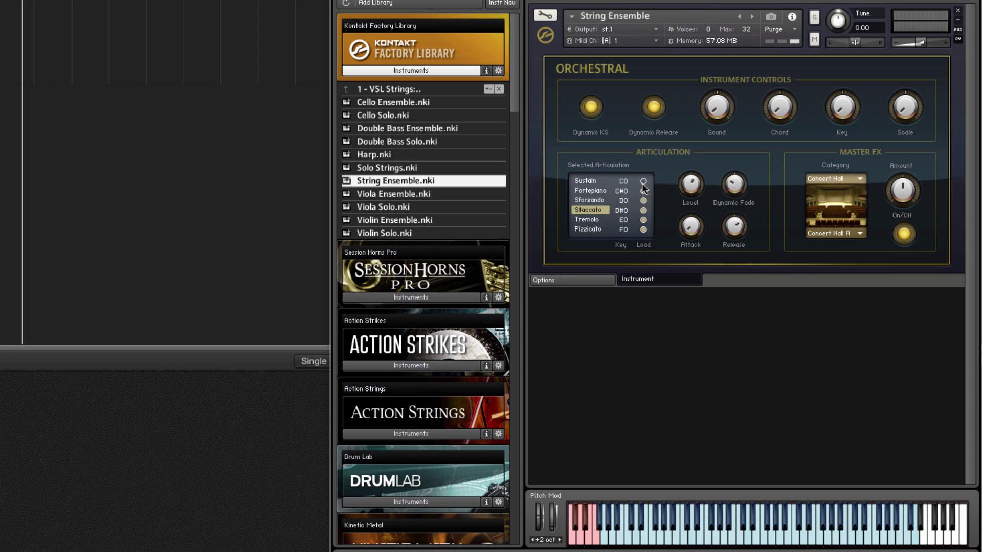
left_click(643, 181)
left_click(643, 191)
left_click(644, 191)
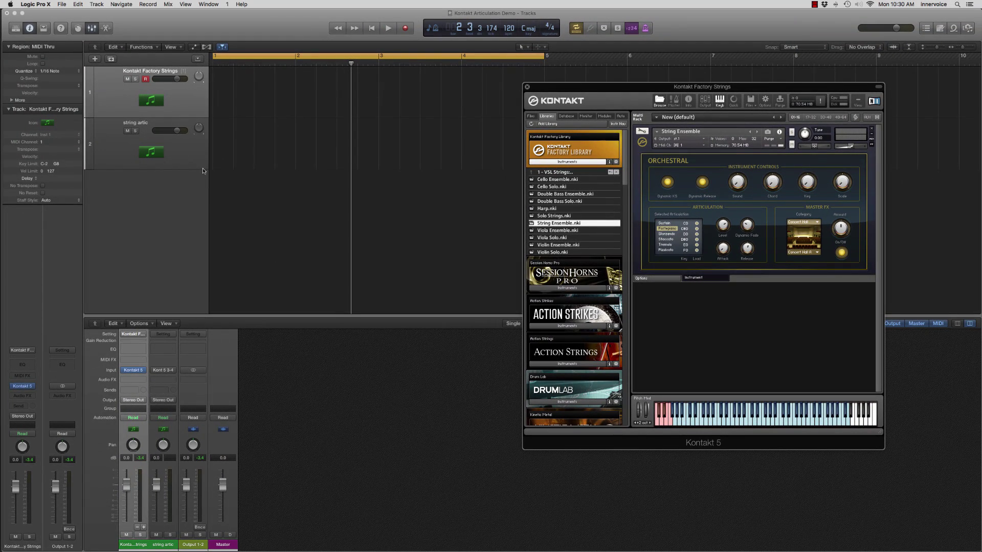
- Delete the string artic track, then play the project from the start and stop it
left_click(199, 167)
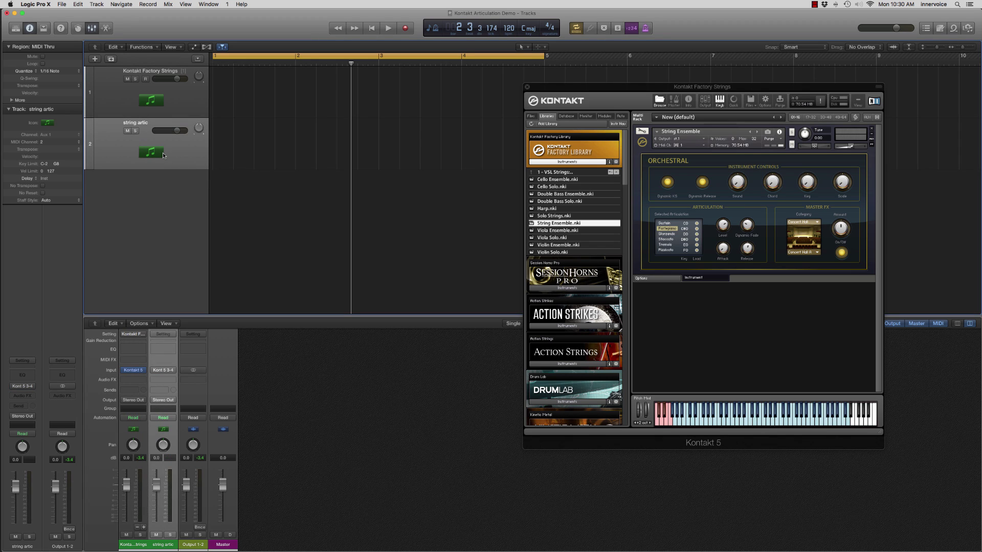
key("super+BackSpace")
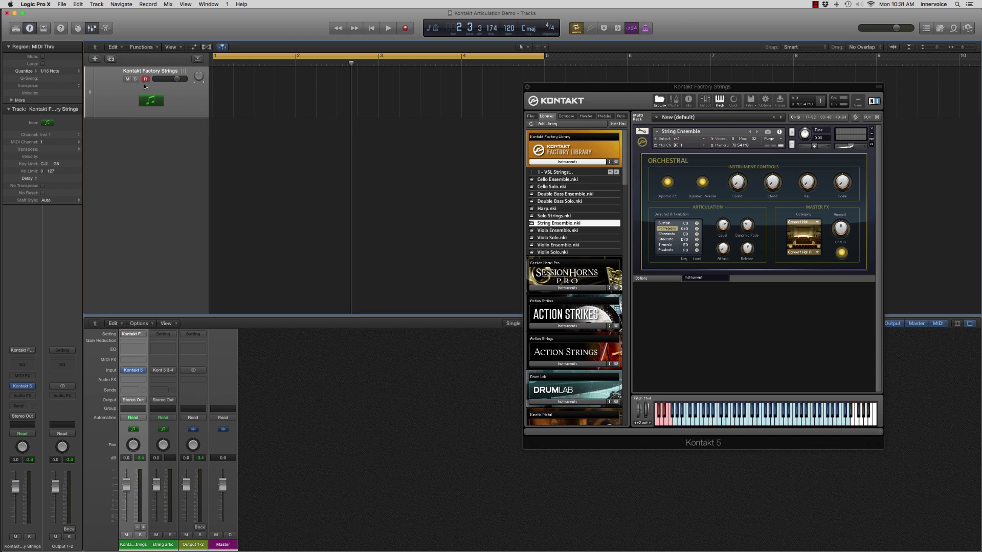
key("Return")
key("space")
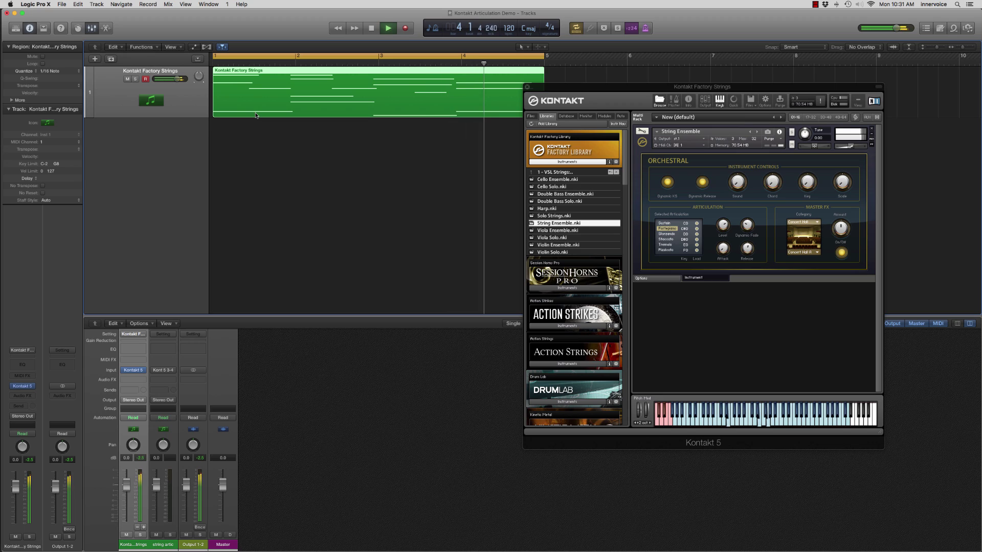
key("space")
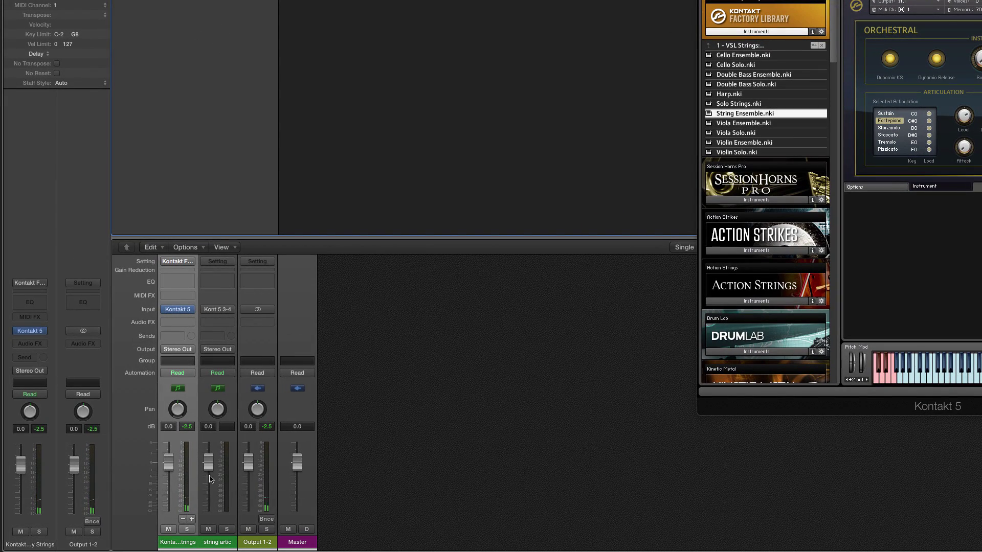
- Add a Kontakt Aux 2 output channel and create an arrangement track for string artic
left_click(217, 541)
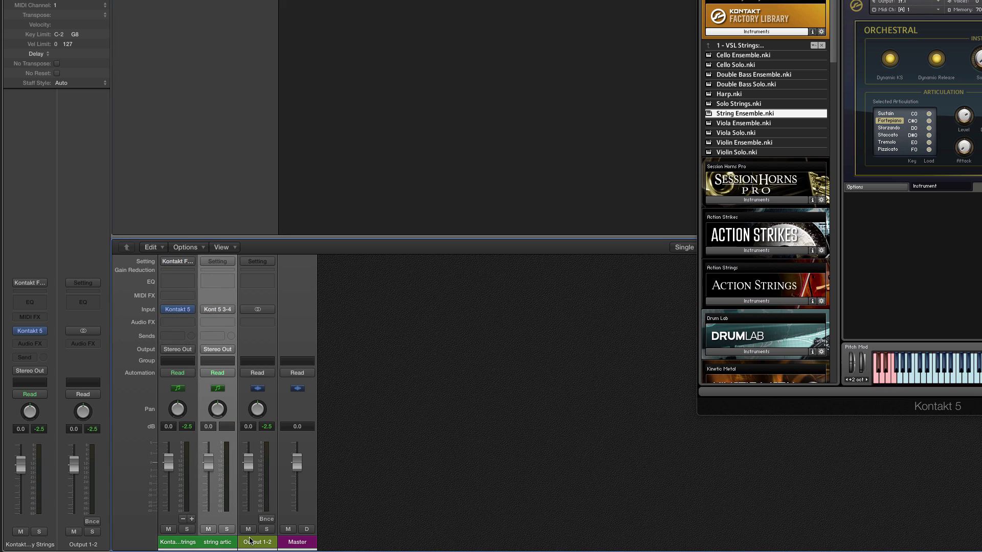
left_click(192, 519)
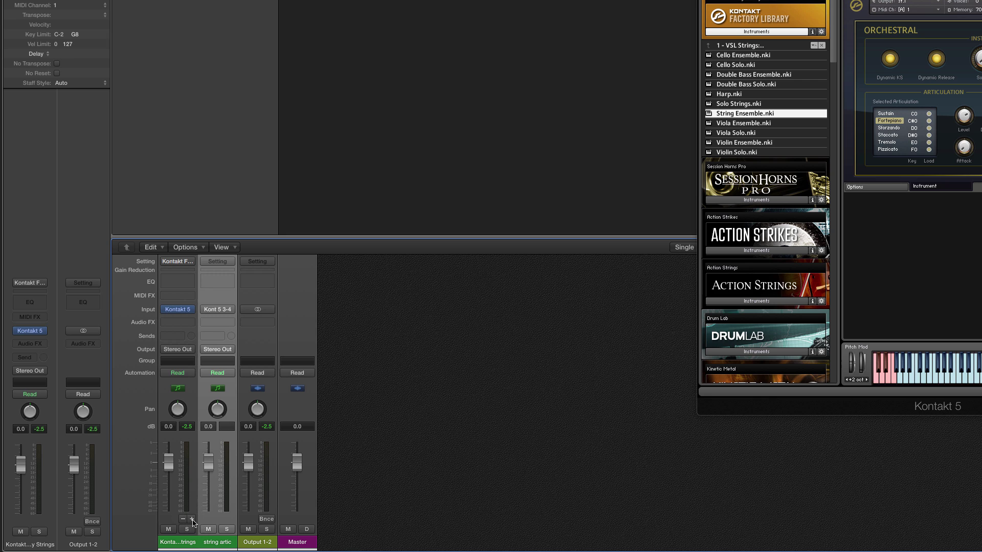
left_click(225, 545)
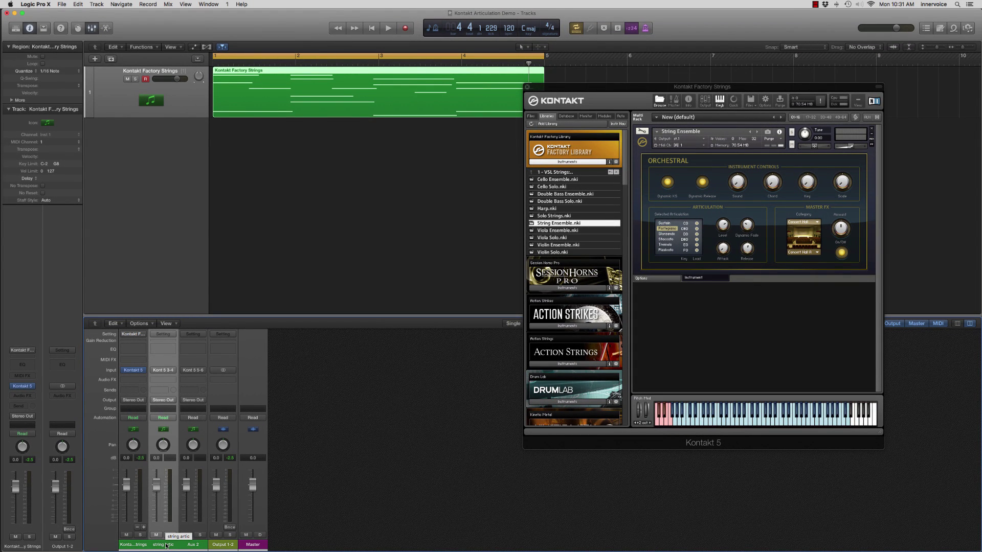
right_click(166, 547)
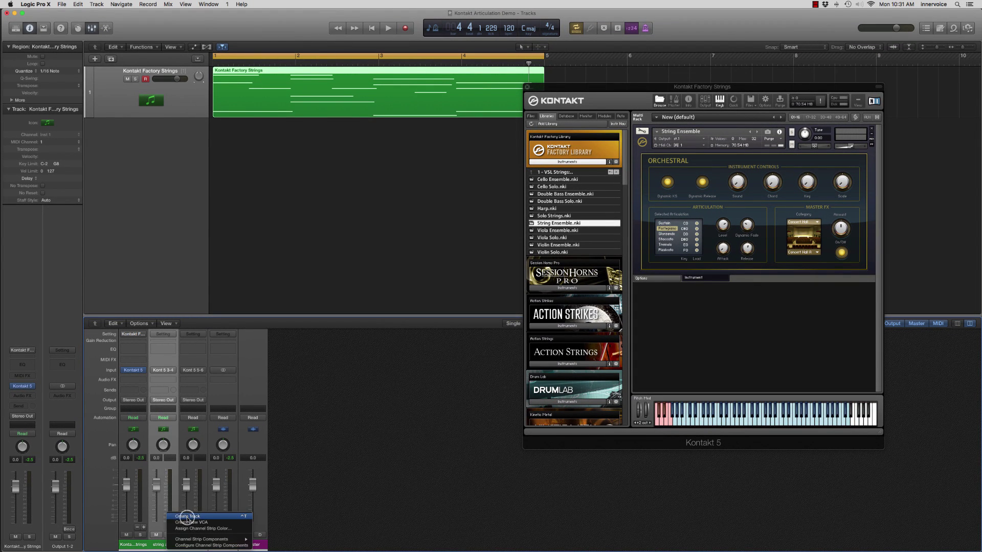
left_click(179, 522)
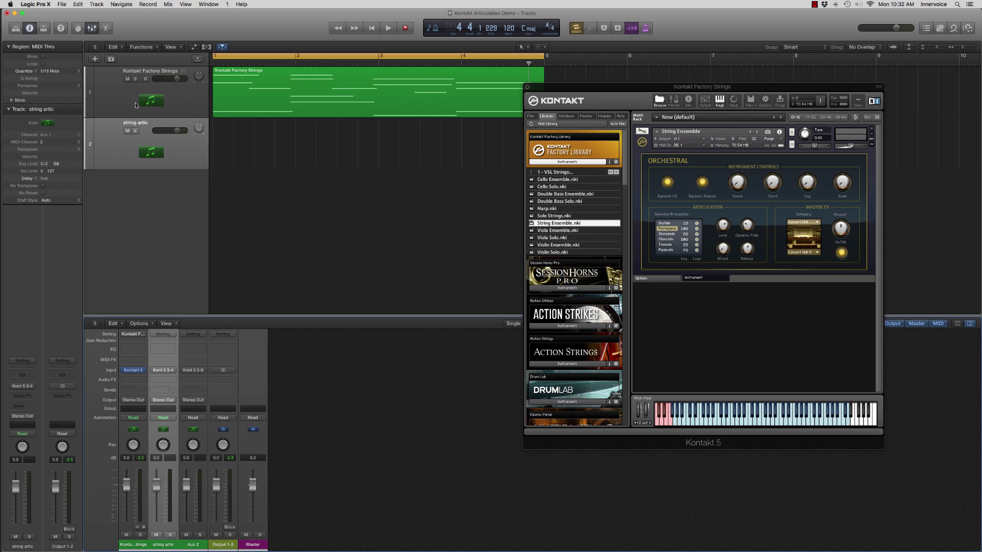
- Arm the tracks, preview the strings, then record keyswitch notes on the string artic track
left_click(146, 80)
left_click(177, 103)
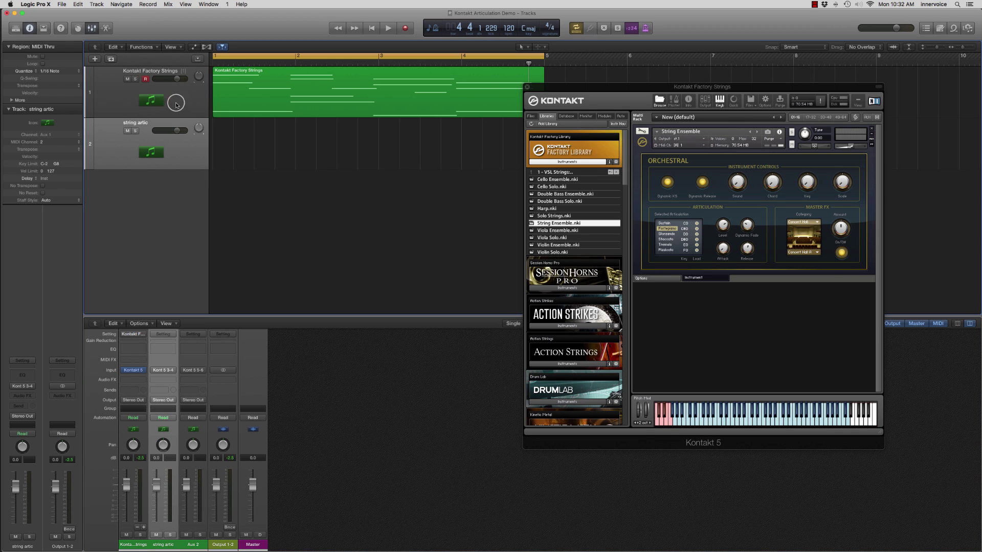
left_click(178, 150)
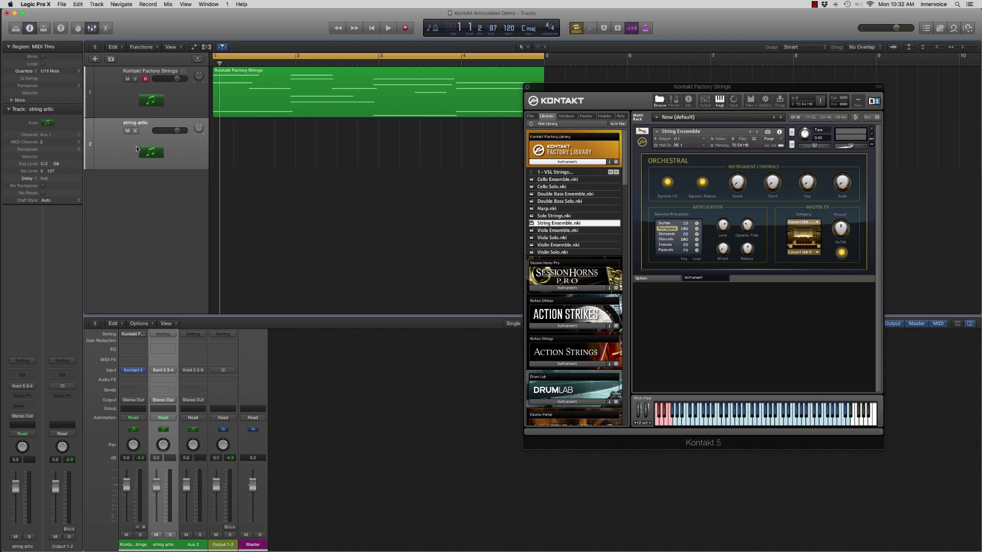
key("space")
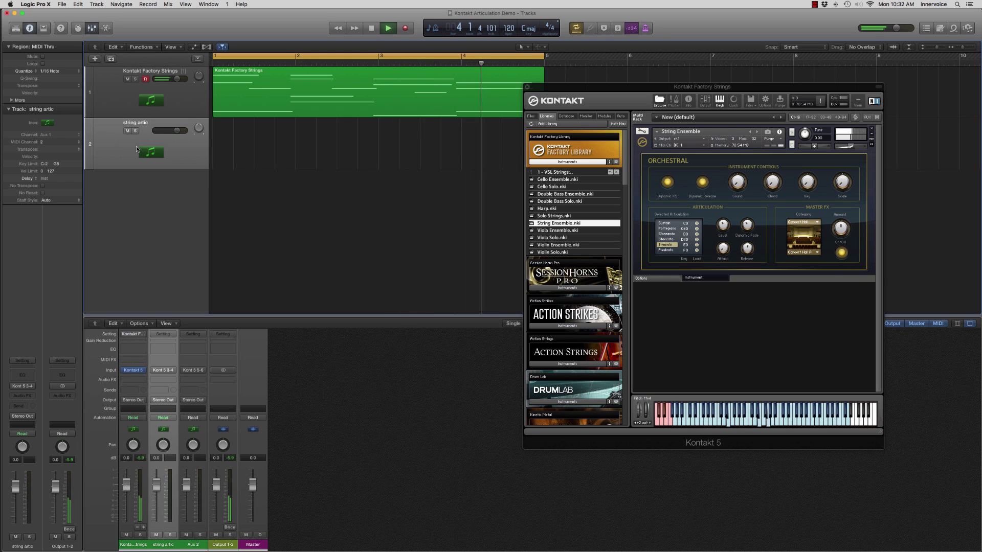
key("space")
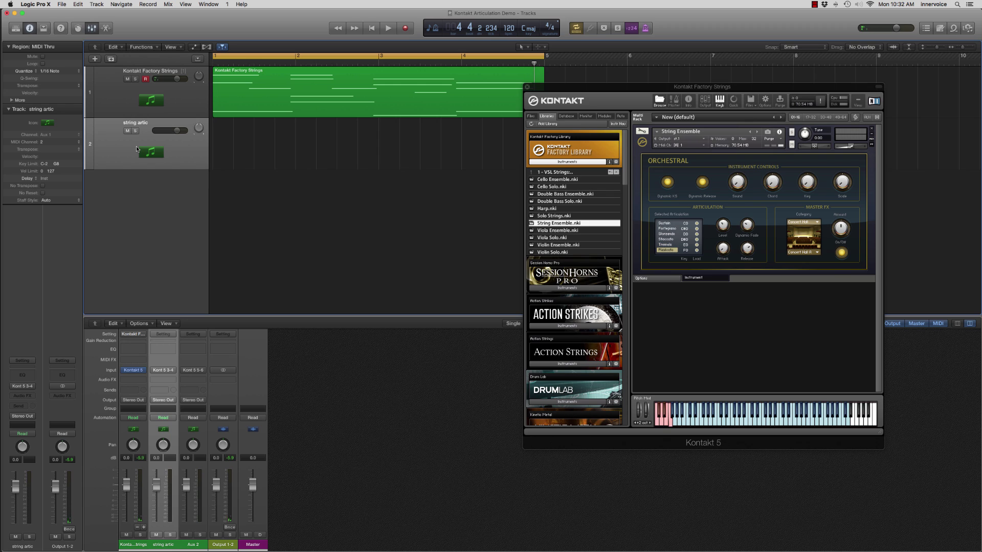
key("space")
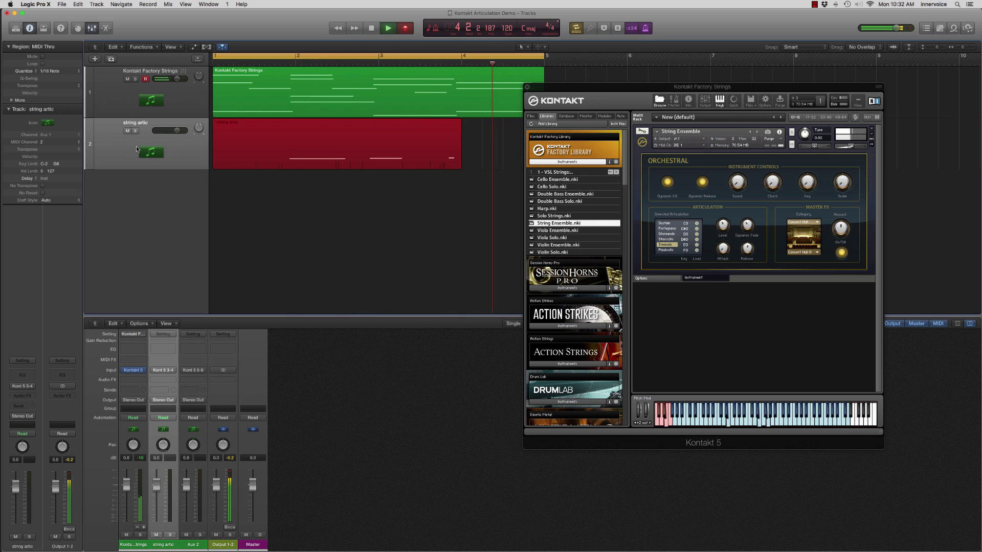
key("space")
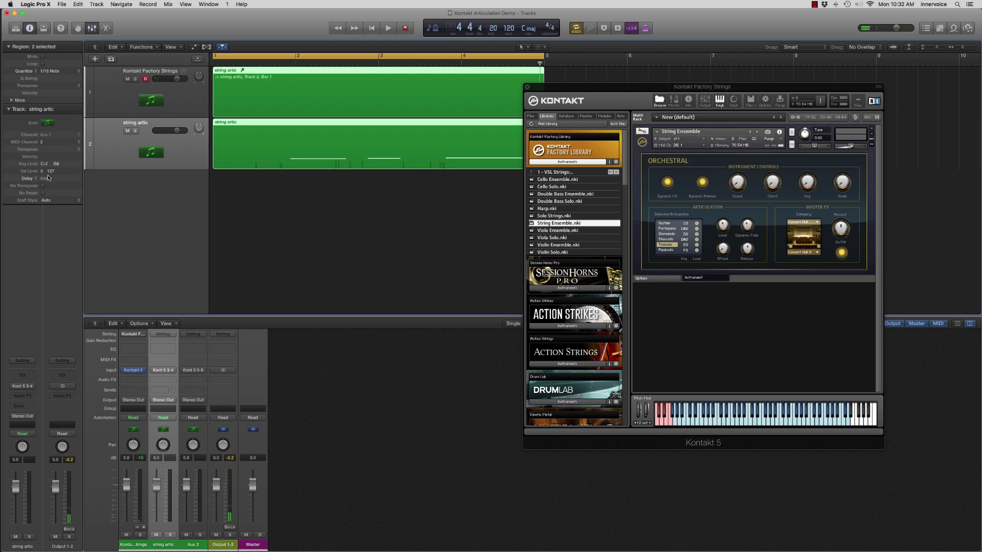
left_click(315, 240)
left_click(252, 144)
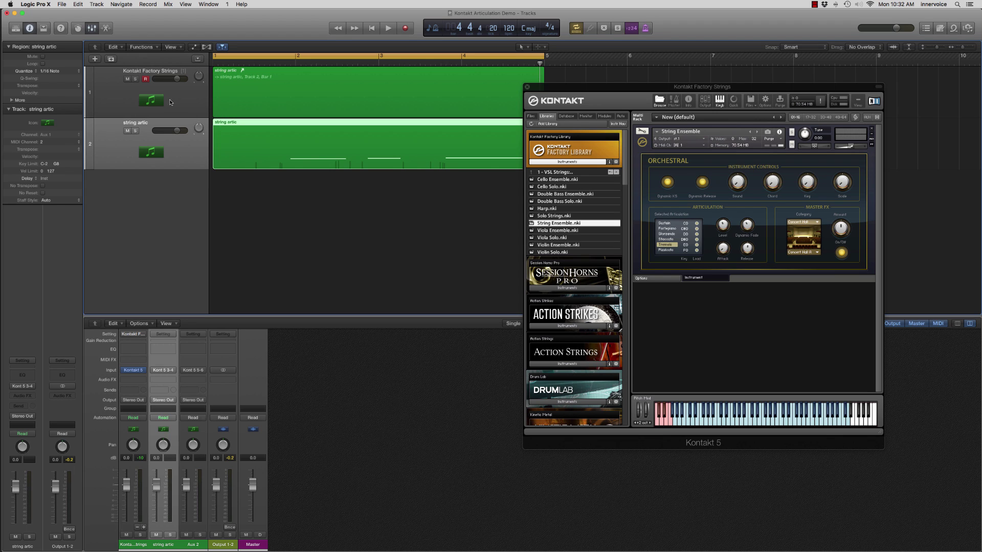
left_click(187, 100)
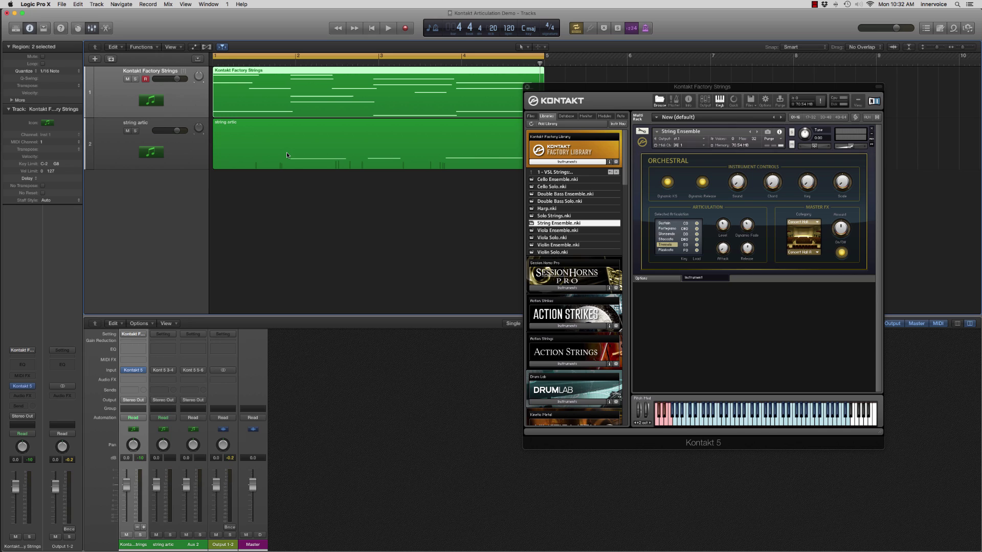
key("space")
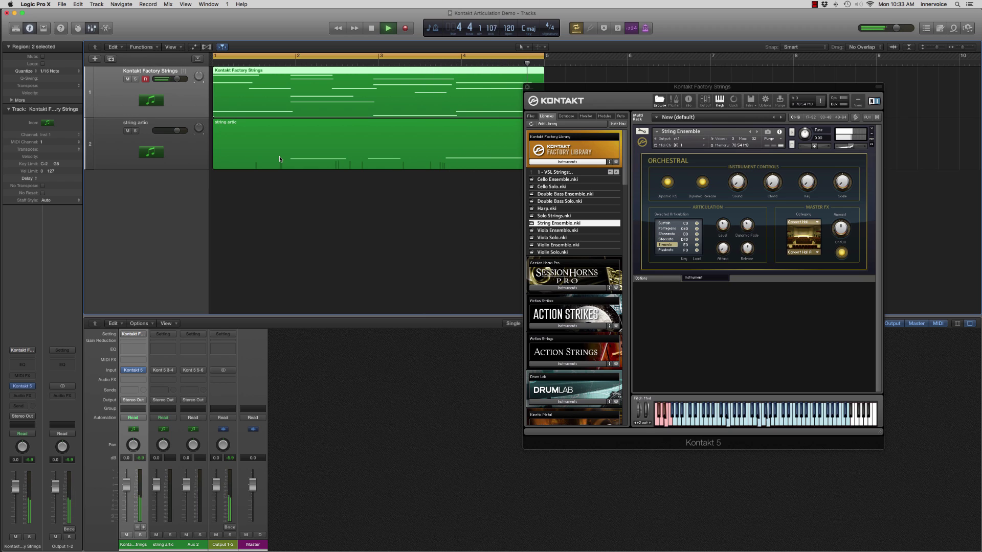
key("space")
left_click(265, 158)
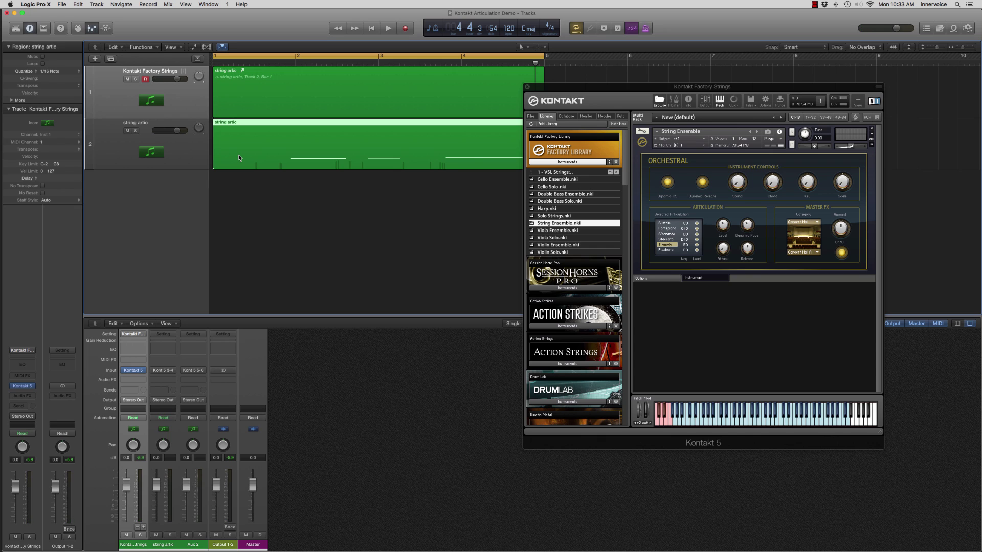
- Move the first keyswitch note to 1 1 1 1 in the Piano Roll and play back to check
double_click(223, 156)
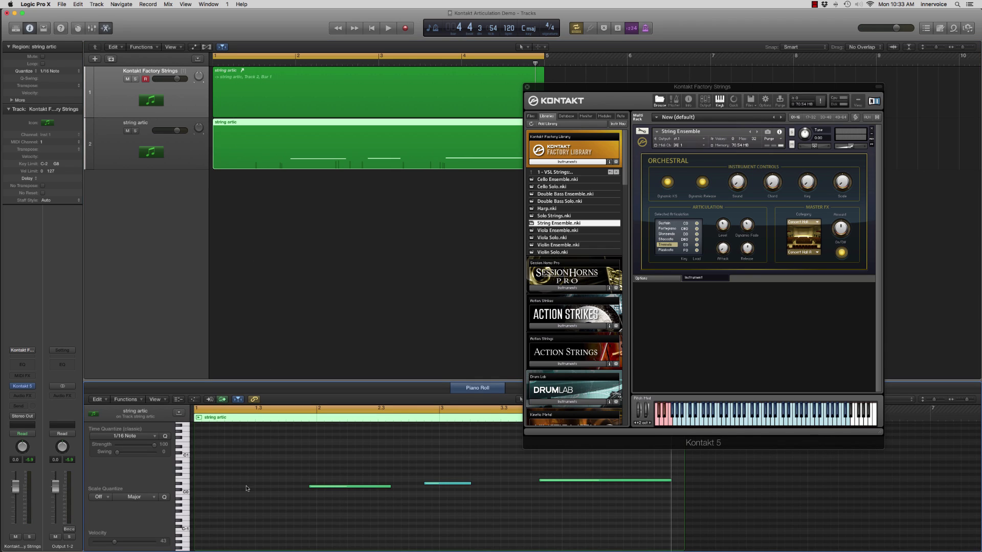
left_click_drag(435, 486, 205, 479)
key("space")
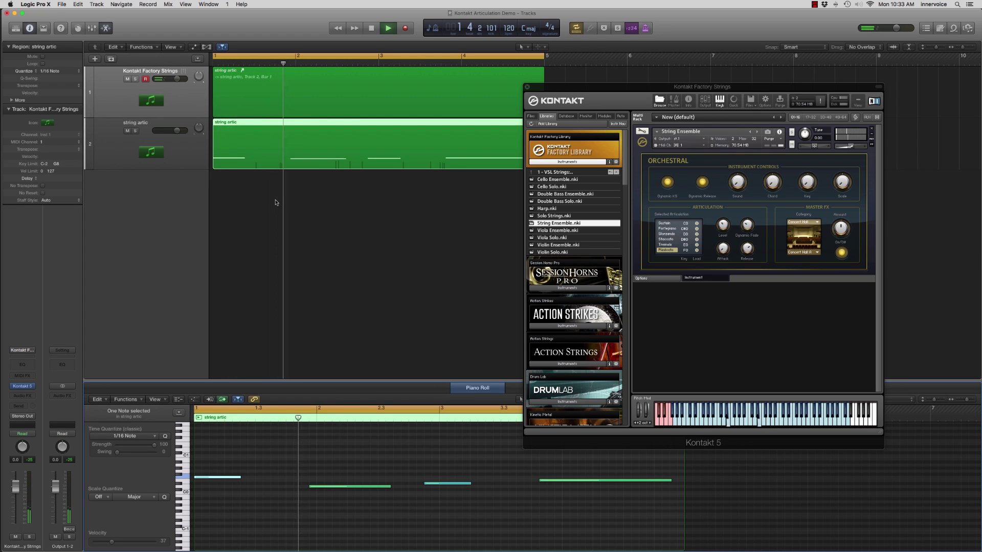
scroll(358, 436, "down", 1)
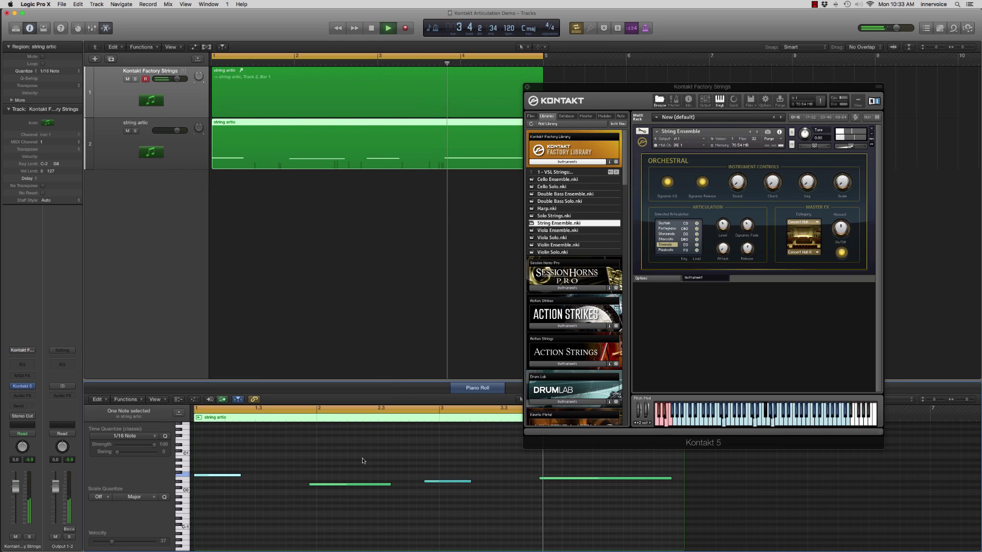
key("space")
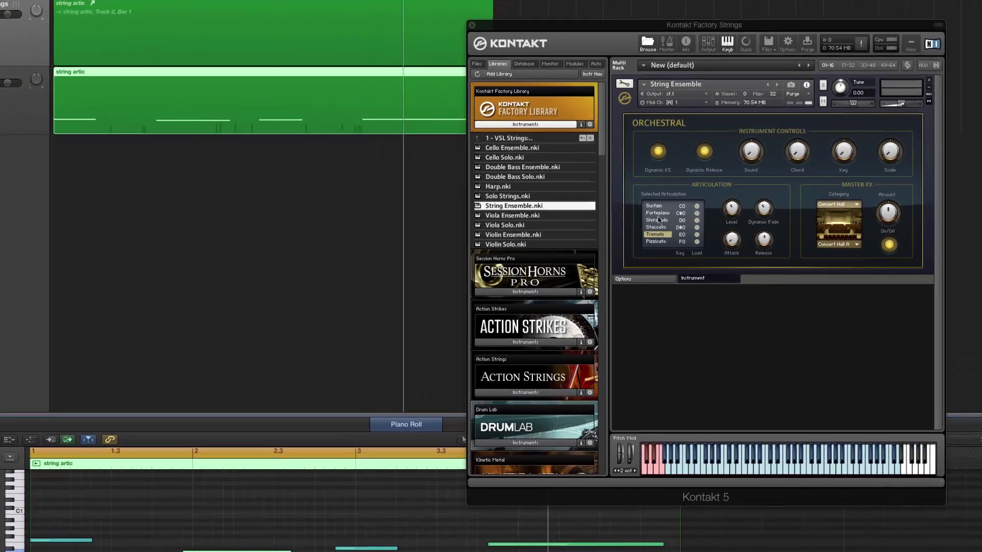
- Select Sforzando in Kontakt and play from the cycle start to hear the keyswitches
left_click(658, 220)
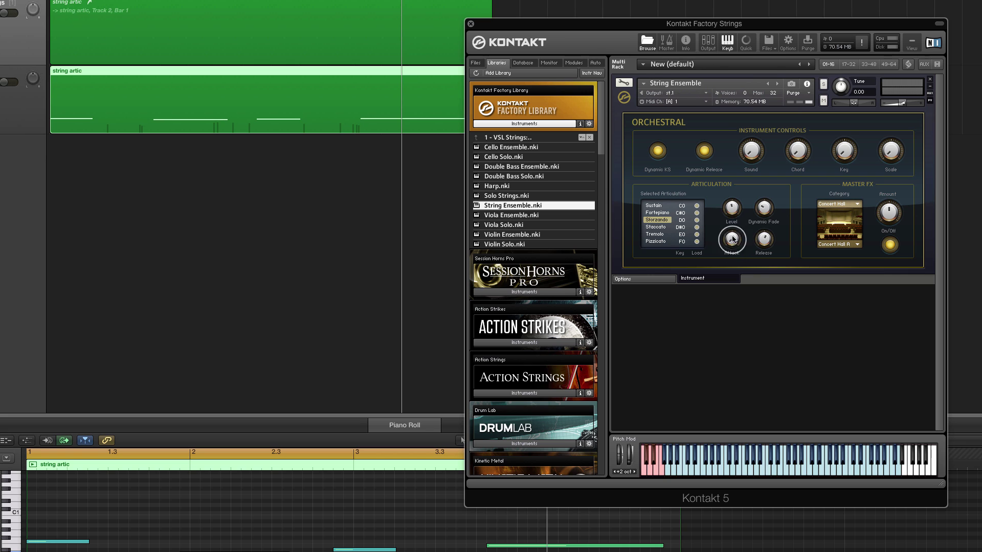
key("space")
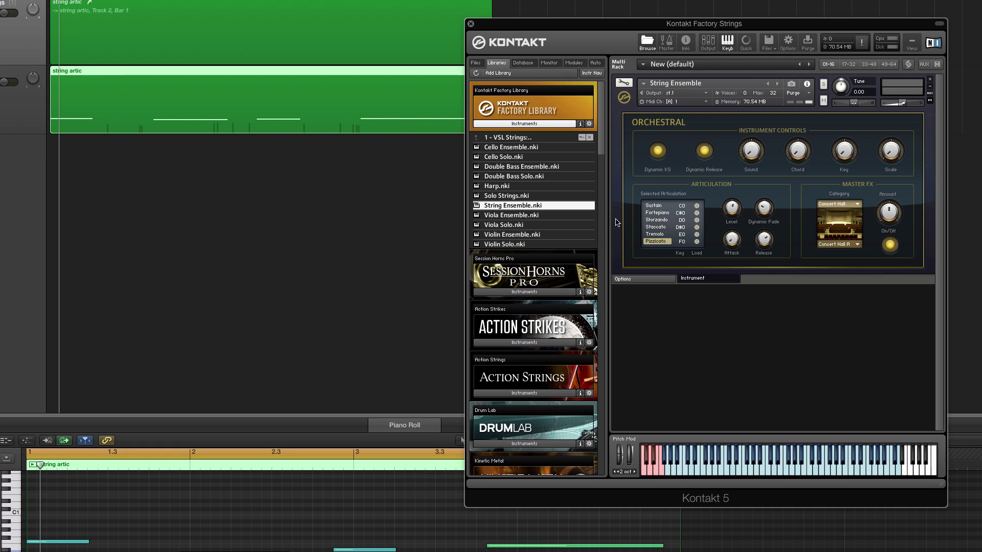
- Load Clarinet Combi.nki from VSL Woodwinds and set it to Sforzando
left_click(509, 138)
left_click(523, 158)
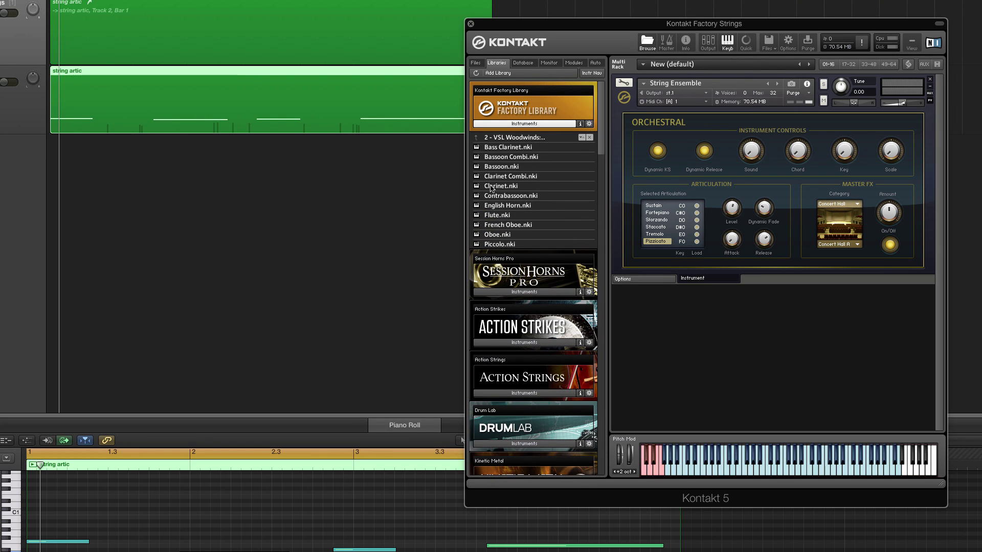
double_click(504, 177)
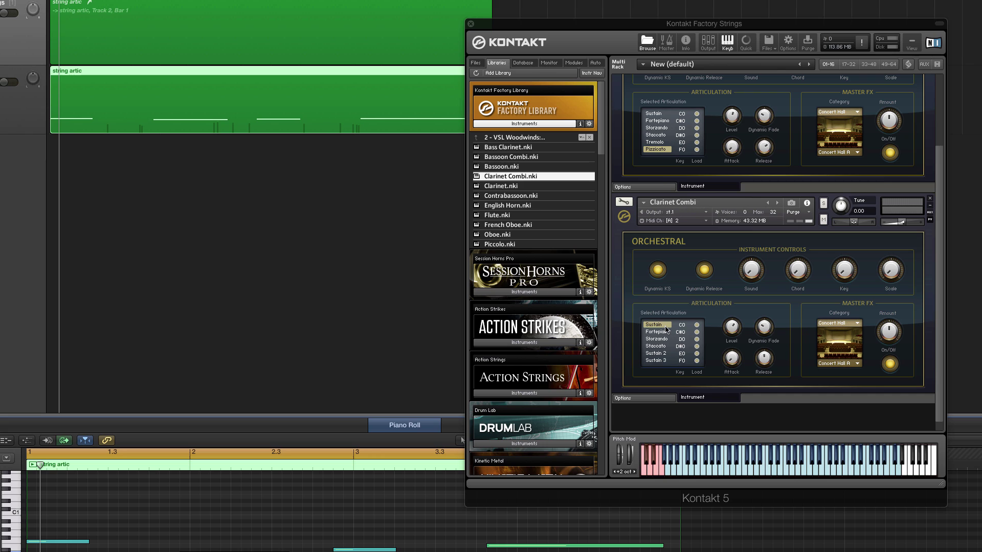
left_click(656, 339)
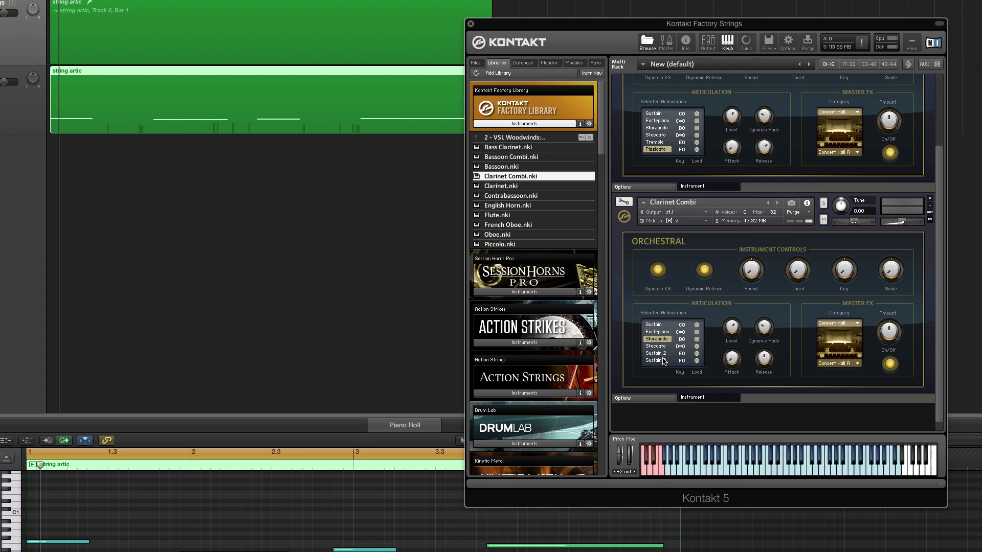
- Load Brass Ensemble.nki from VSL Brass and open Session Strings Pro's instrument list
left_click(499, 139)
double_click(510, 168)
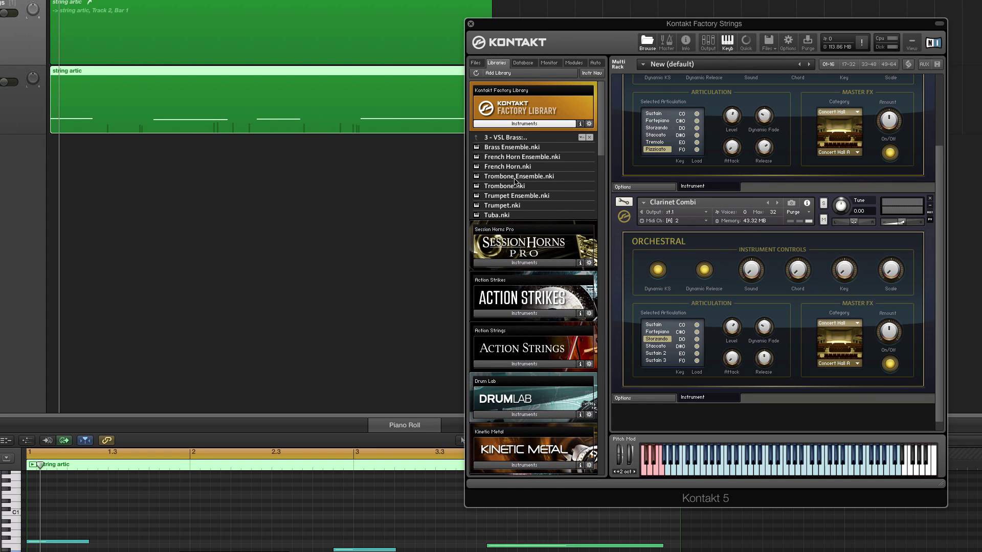
double_click(512, 148)
scroll(774, 318, "down", 3)
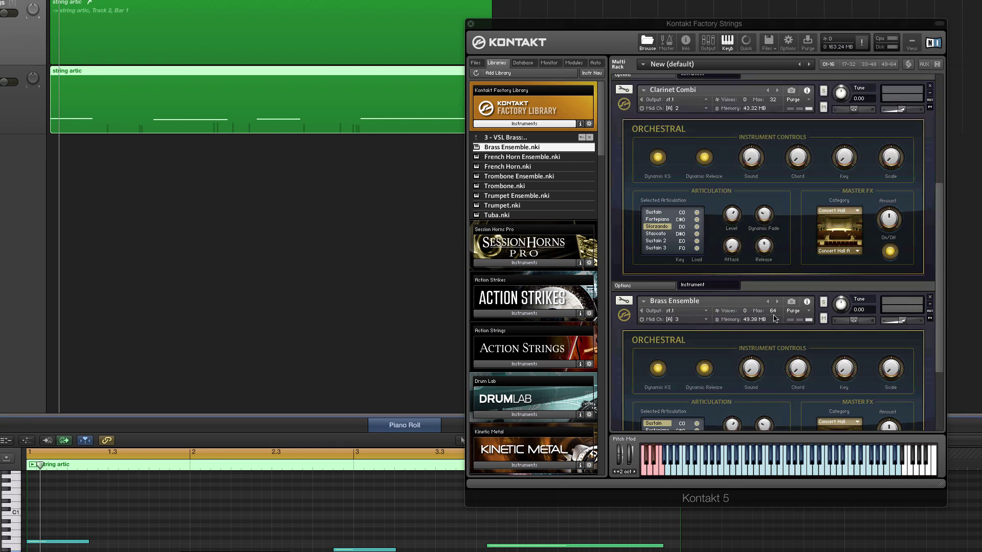
scroll(774, 318, "down", 3)
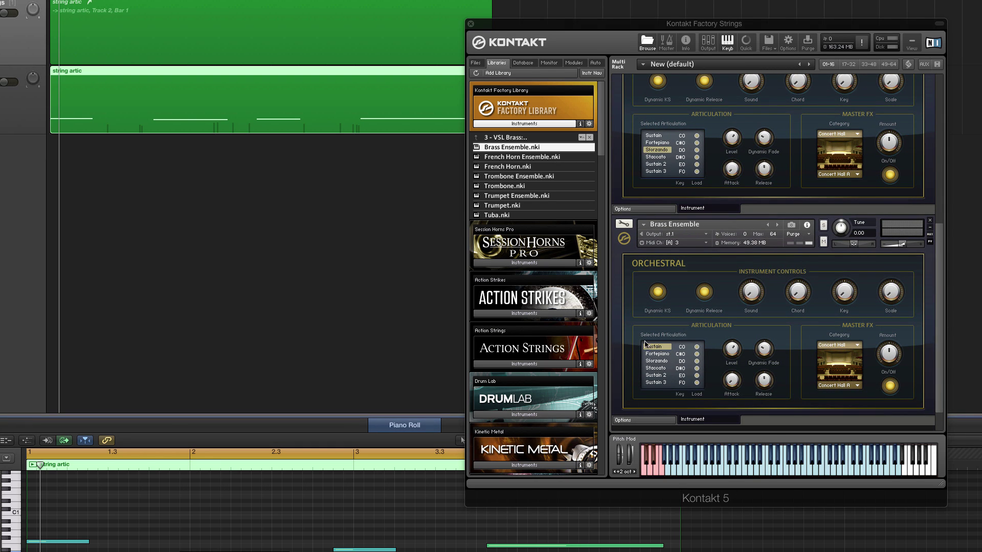
scroll(524, 162, "down", 4)
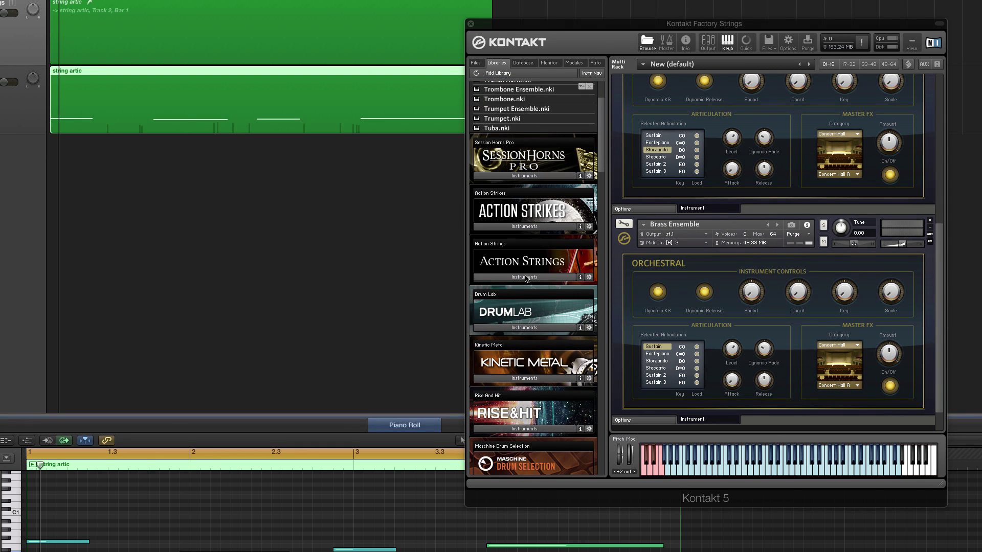
scroll(525, 281, "down", 10)
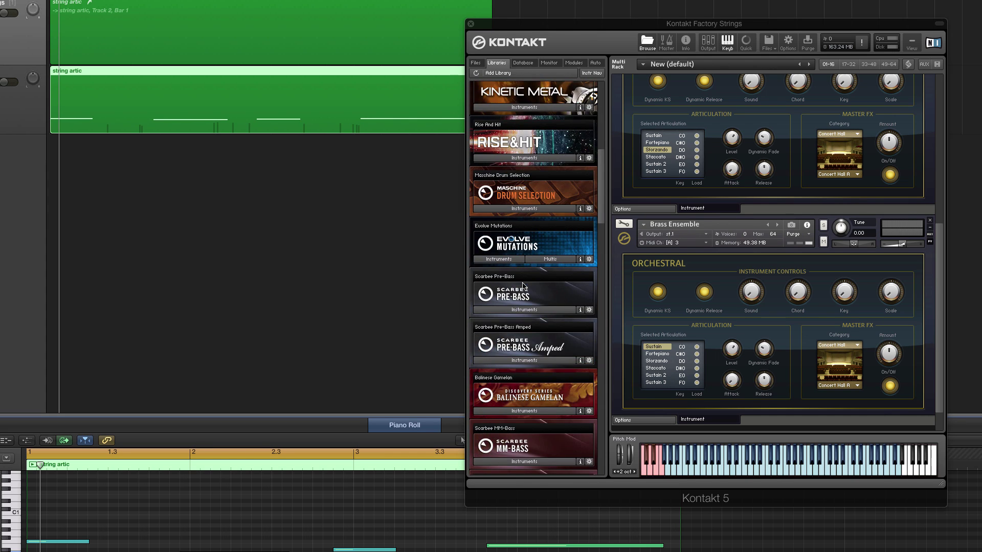
scroll(523, 286, "down", 20)
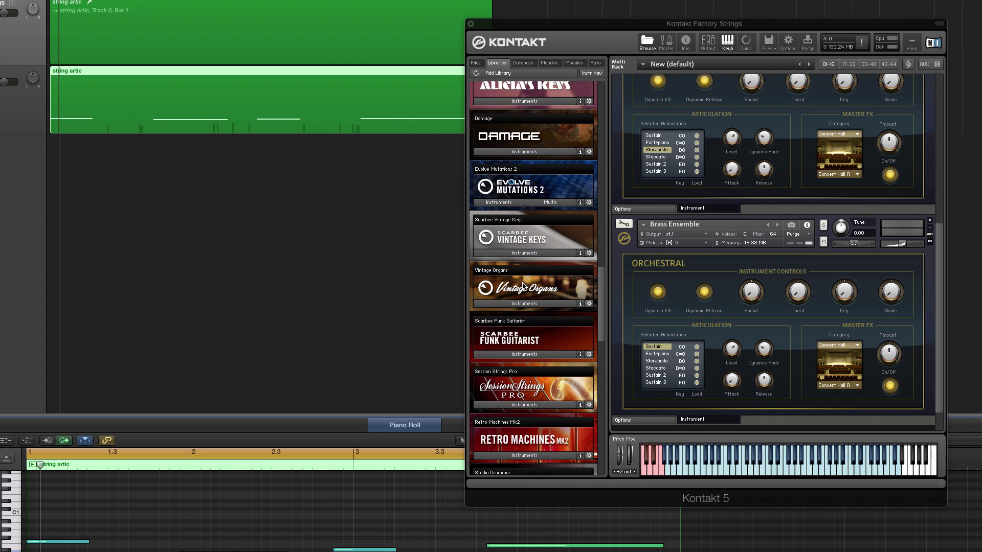
scroll(522, 285, "down", 3)
left_click(527, 324)
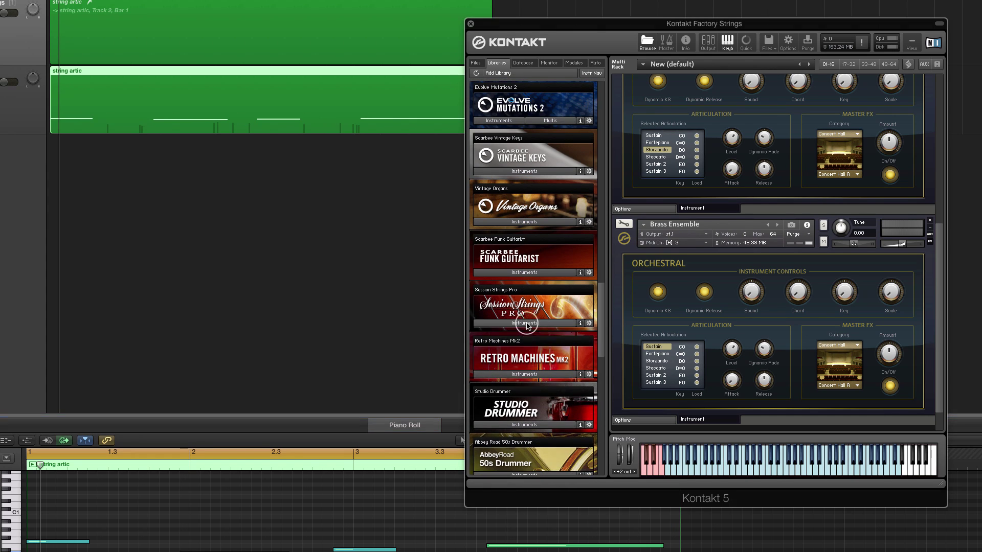
- Load Sections 1 and 2 Ensemble Perf.nki from Contemporary and view its Articulation settings
left_click(532, 347)
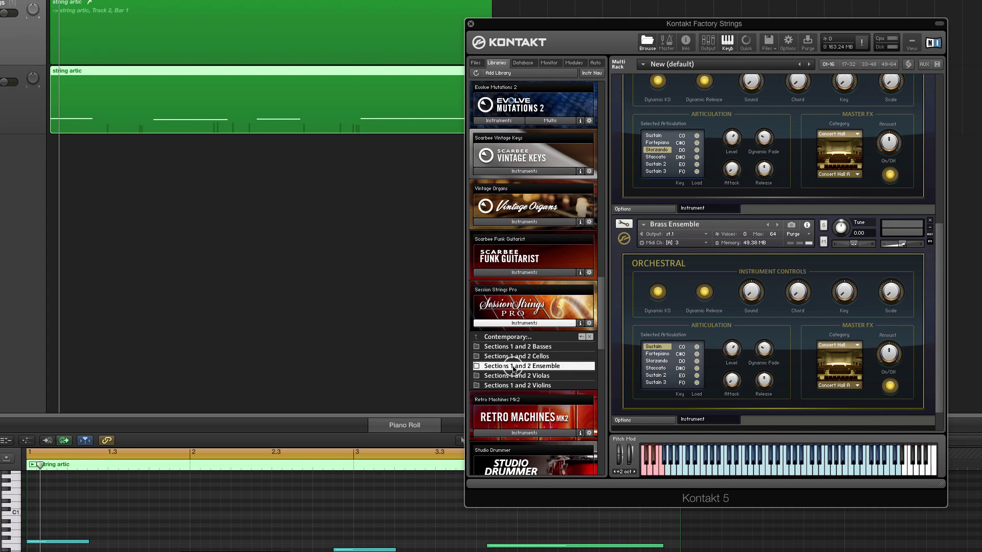
left_click(514, 369)
double_click(519, 356)
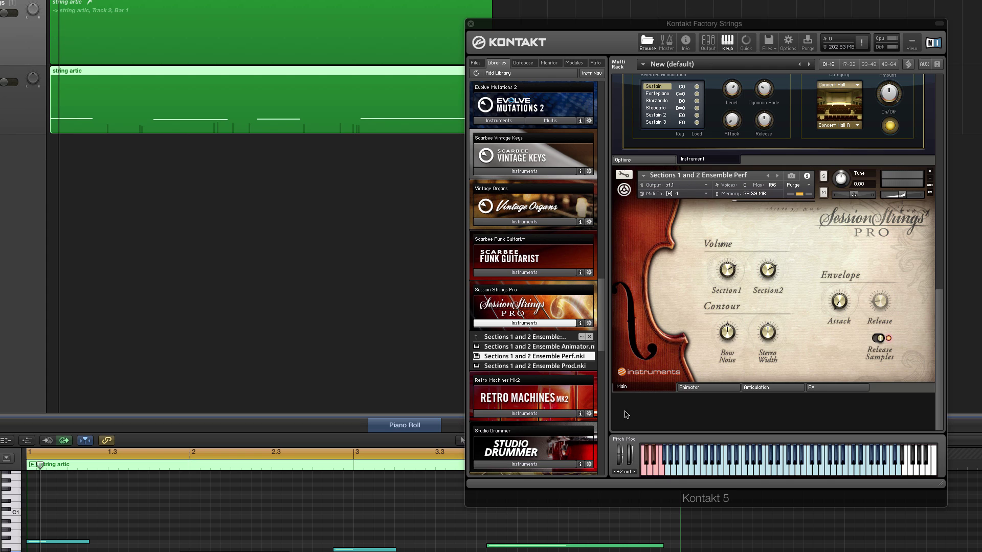
left_click(768, 388)
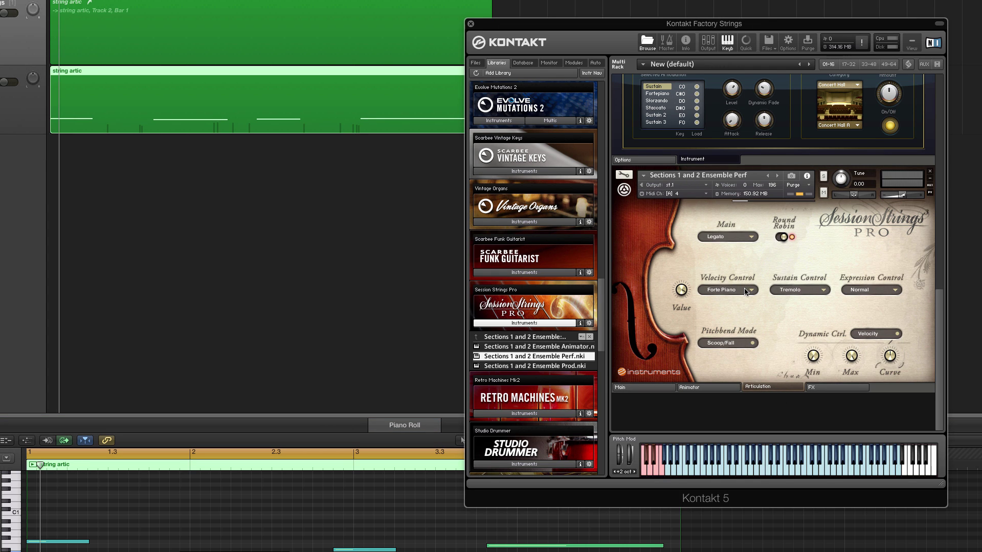
- Close Session Strings Pro, Brass Ensemble and Clarinet Combi, answering the save prompt
left_click(930, 171)
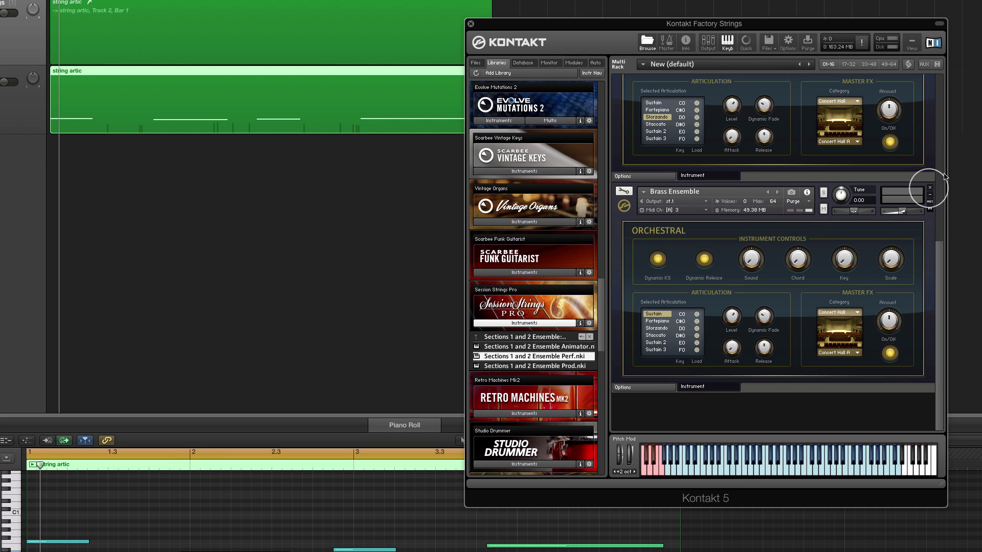
left_click(930, 187)
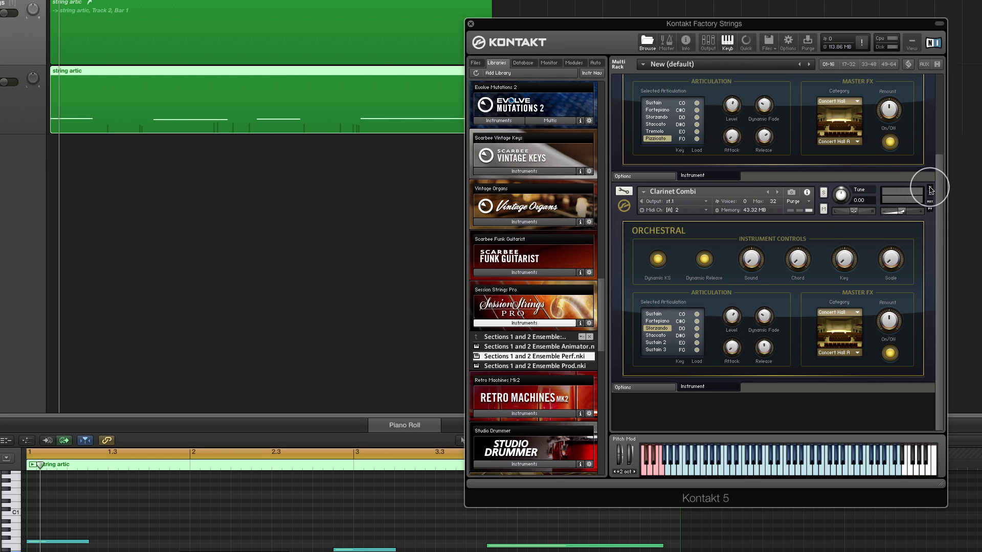
left_click(930, 188)
left_click(450, 143)
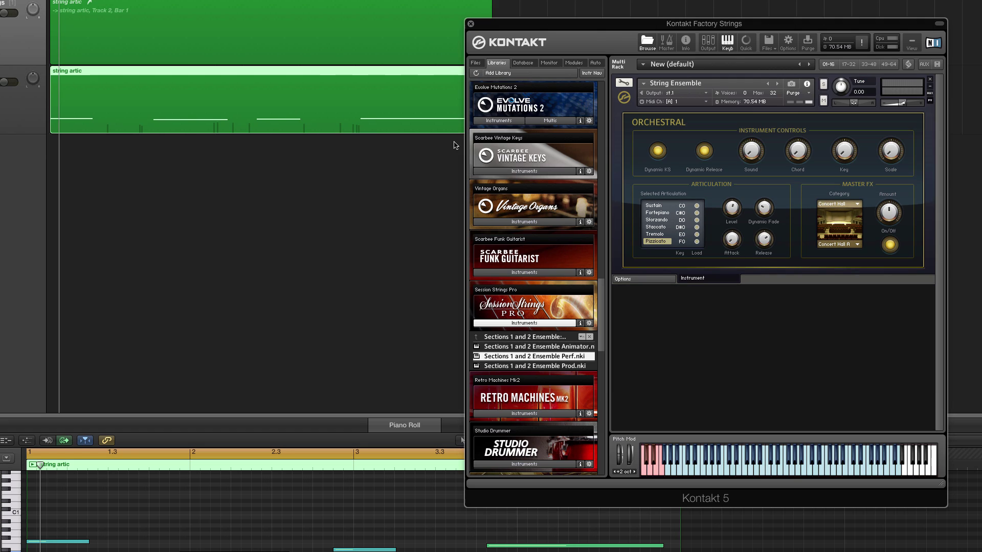